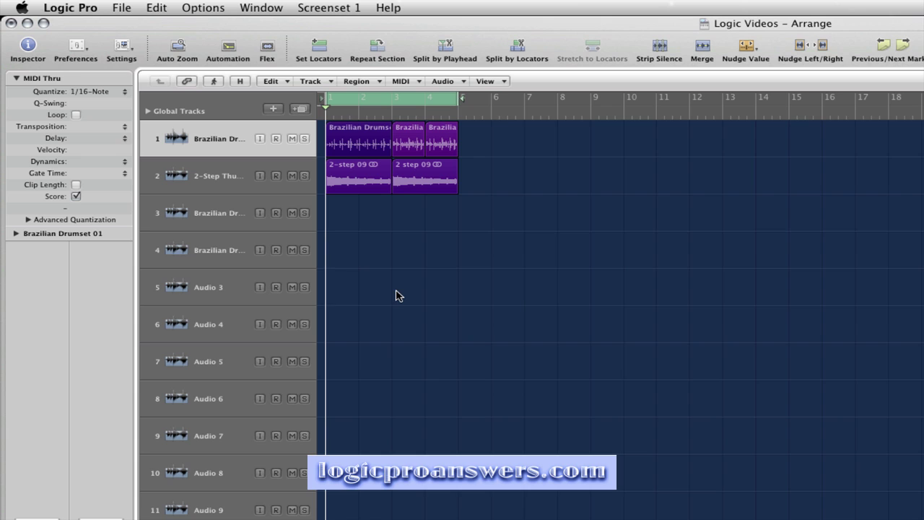
Set the General > Editing preference Right Mouse Button to Opens Tool Menu
left_click(77, 48)
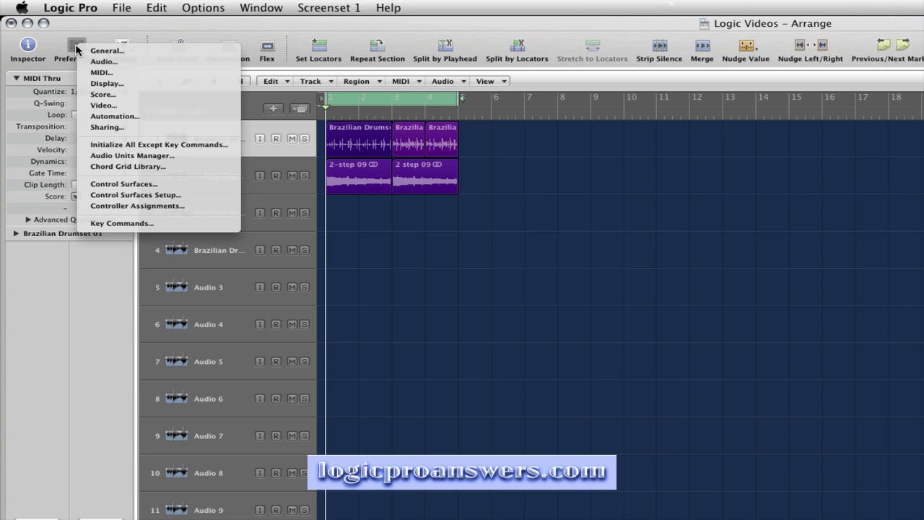
left_click(139, 49)
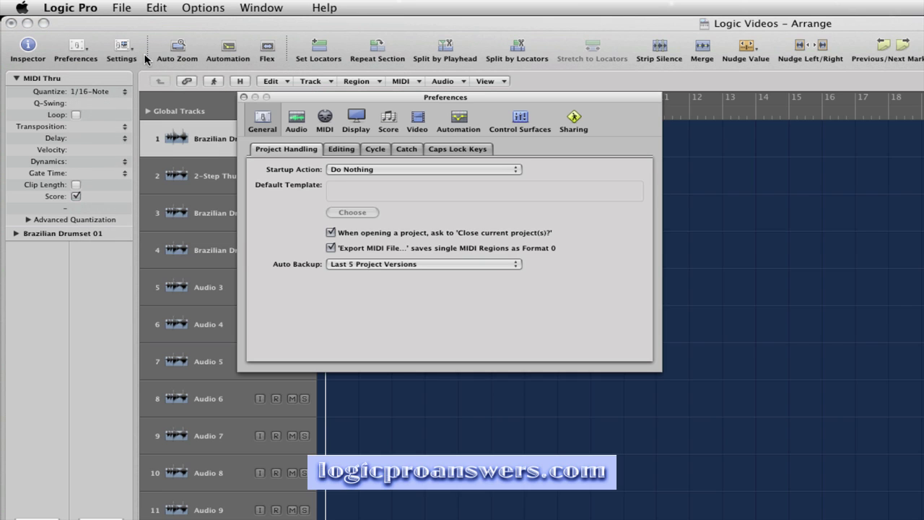
left_click(342, 149)
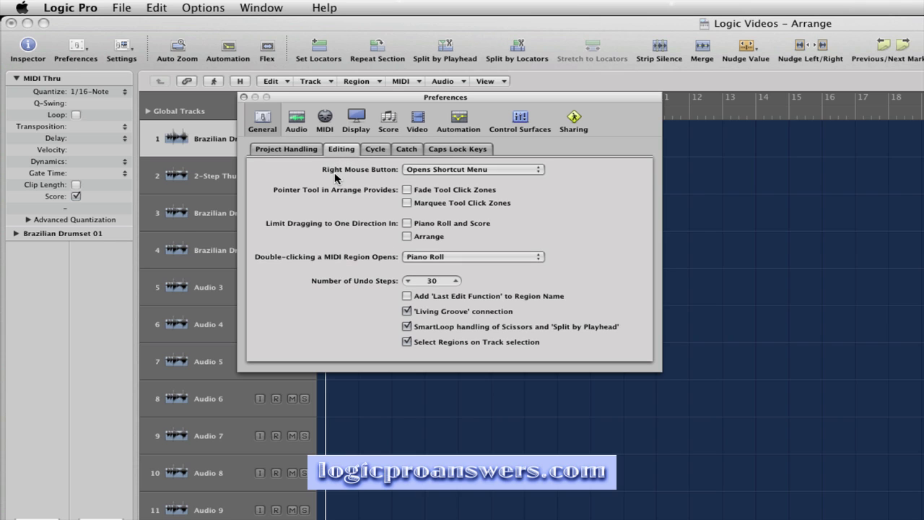
left_click(480, 173)
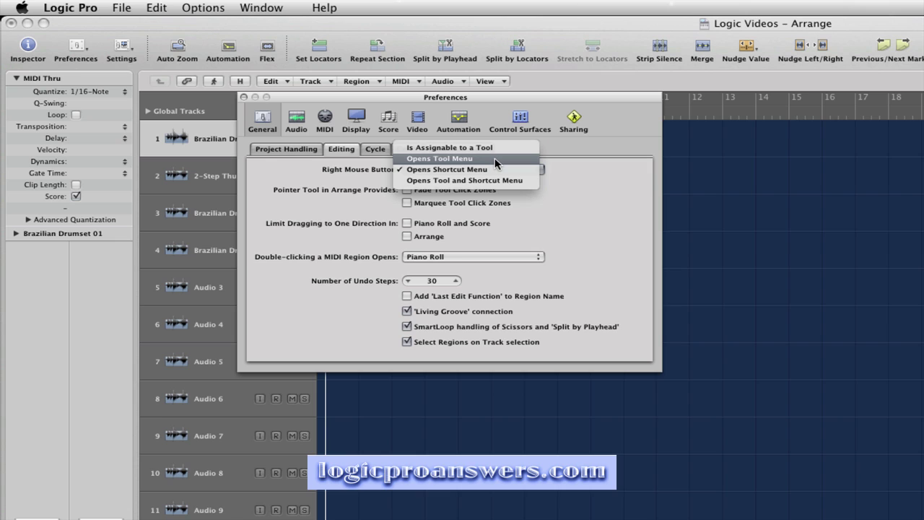
left_click(495, 160)
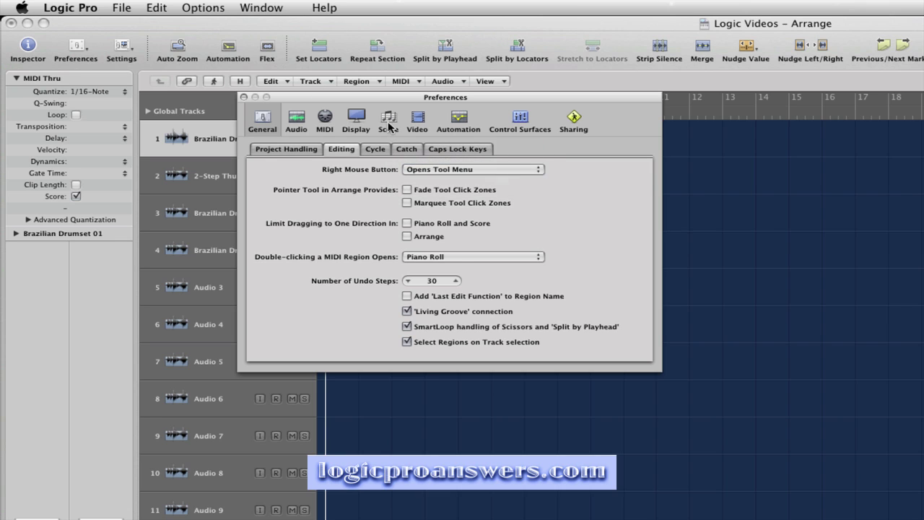
Close Preferences and pick the Pointer tool from the right-click tool menu
left_click(244, 97)
right_click(532, 143)
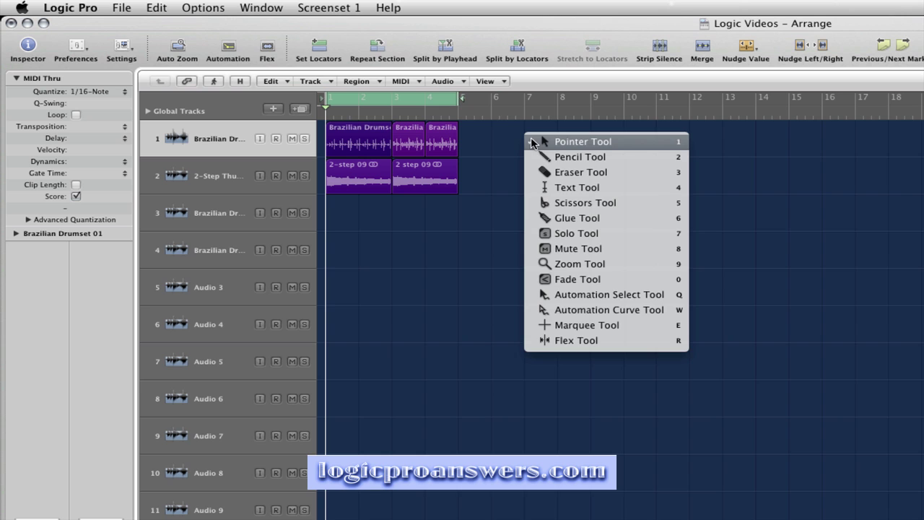
left_click(532, 139)
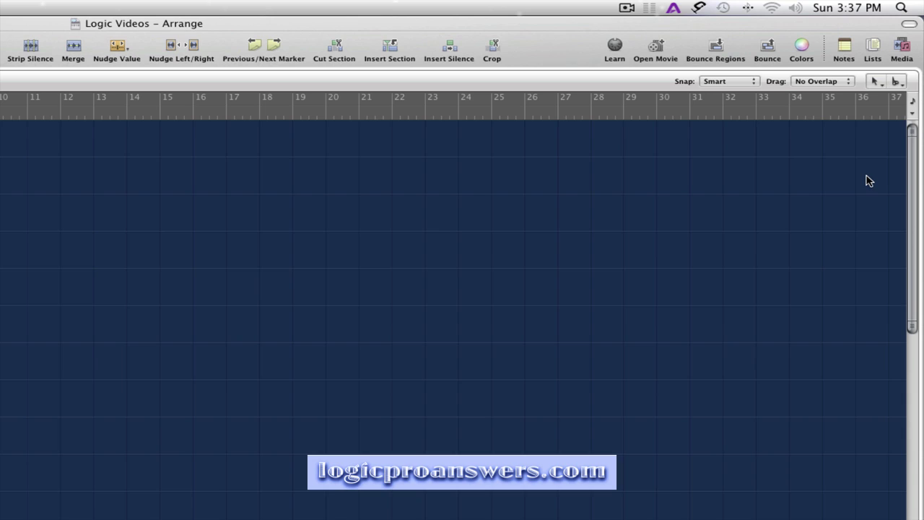
Keep Pointer as the left-click tool and Scissors as the Command-click tool
left_click(876, 83)
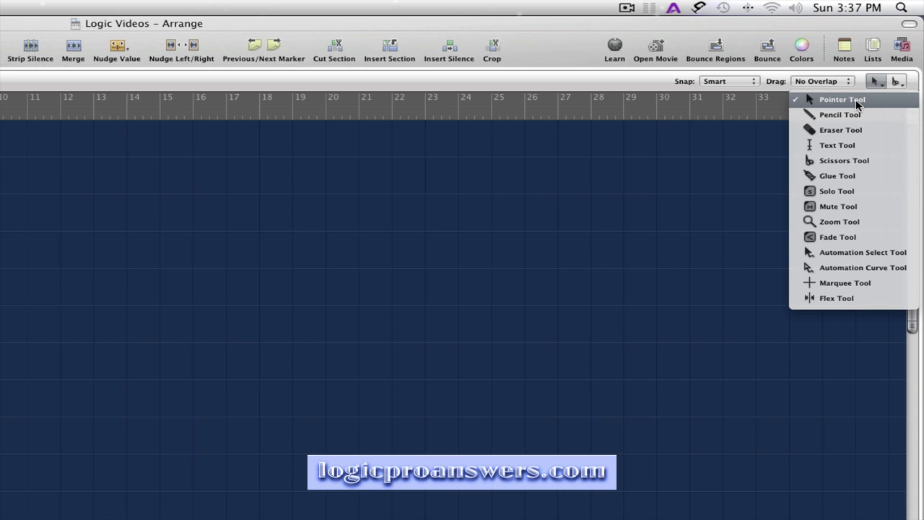
left_click(858, 103)
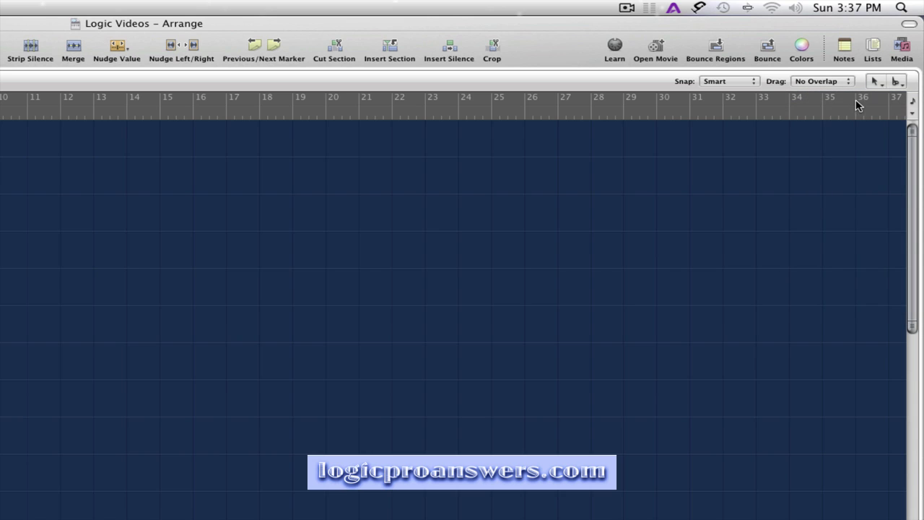
left_click(898, 82)
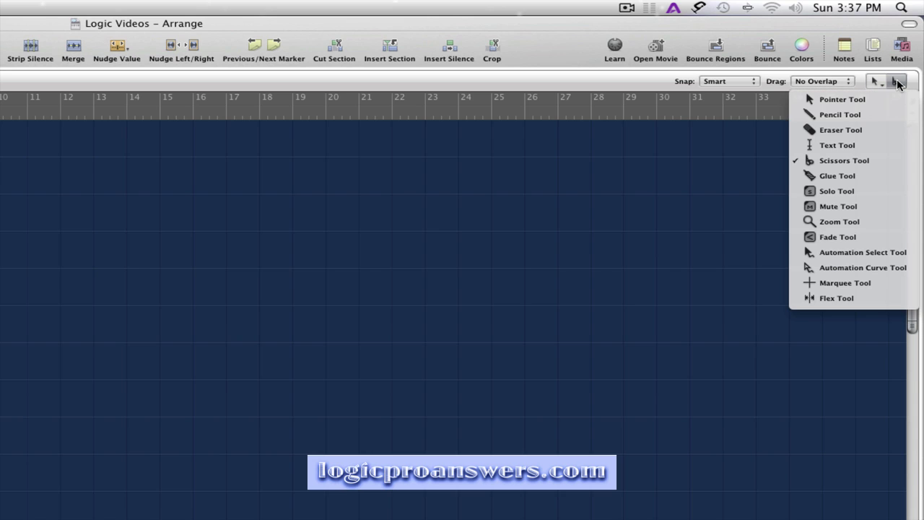
left_click(882, 160)
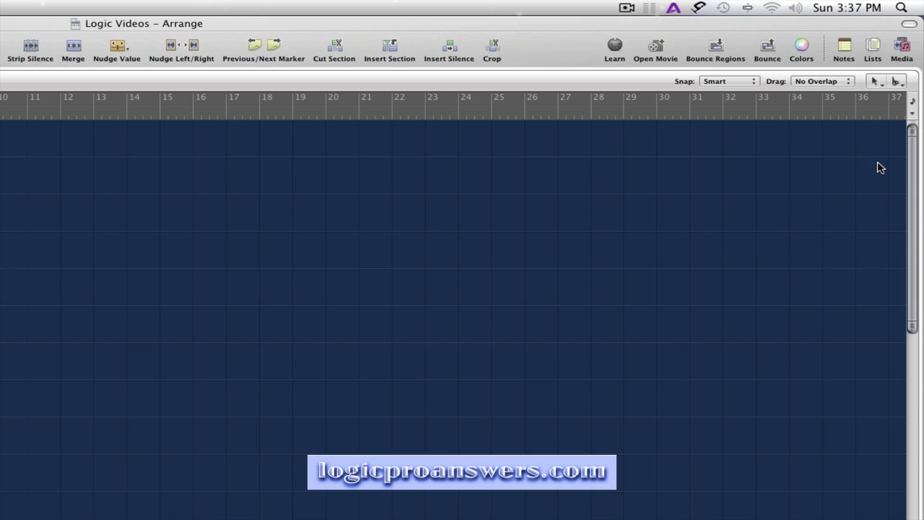
Change the Arrange window's Snap setting from Smart to Beat
left_click(733, 86)
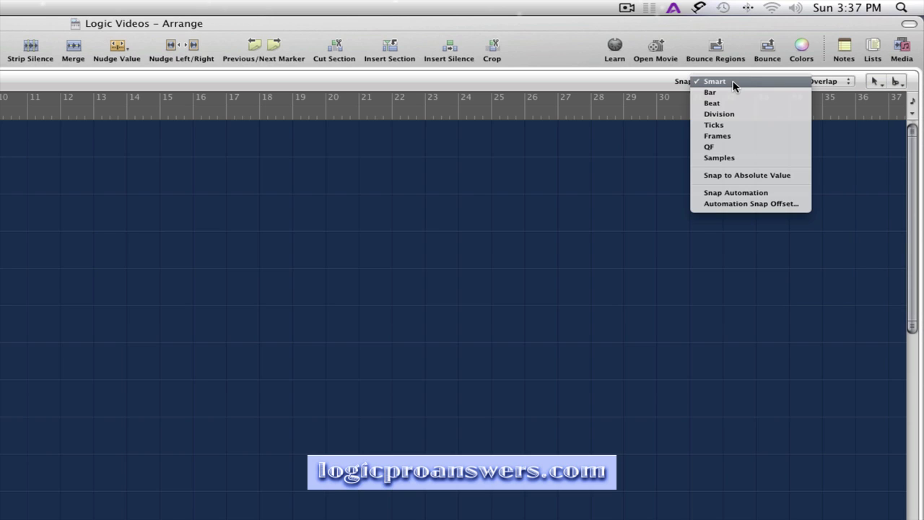
left_click(734, 104)
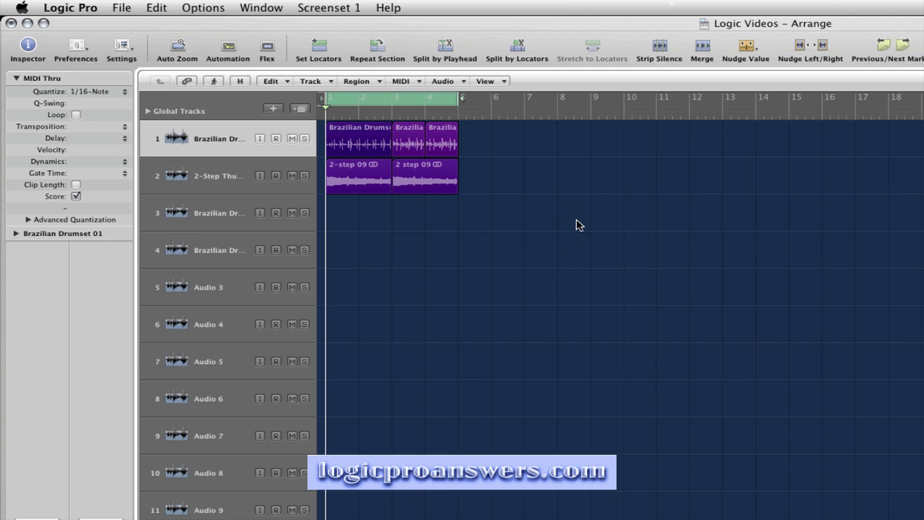
Zoom in on bars 1–4 of the drum regions and return to the Pointer tool
key("Escape")
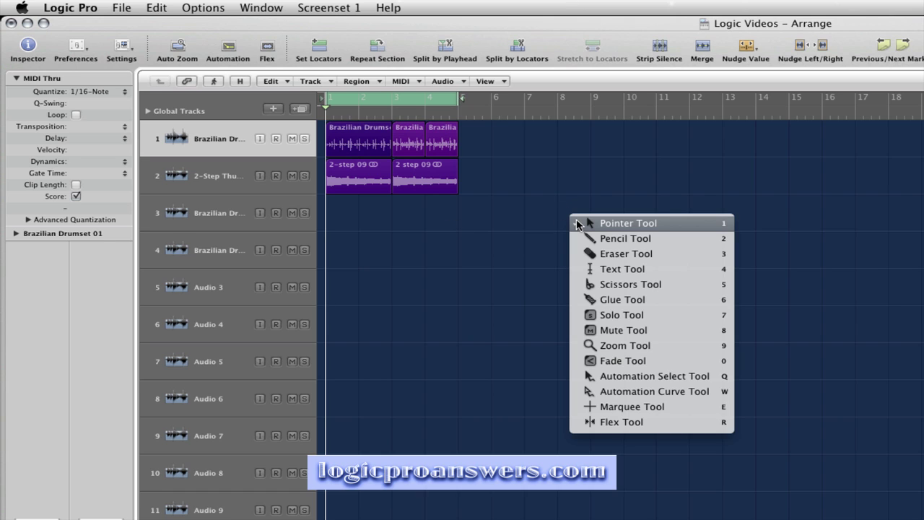
left_click(616, 346)
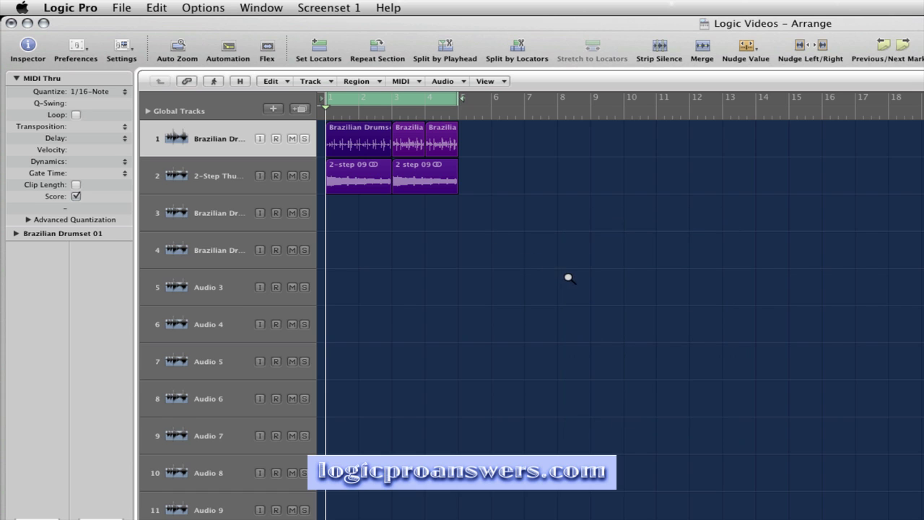
left_click_drag(569, 278, 316, 108)
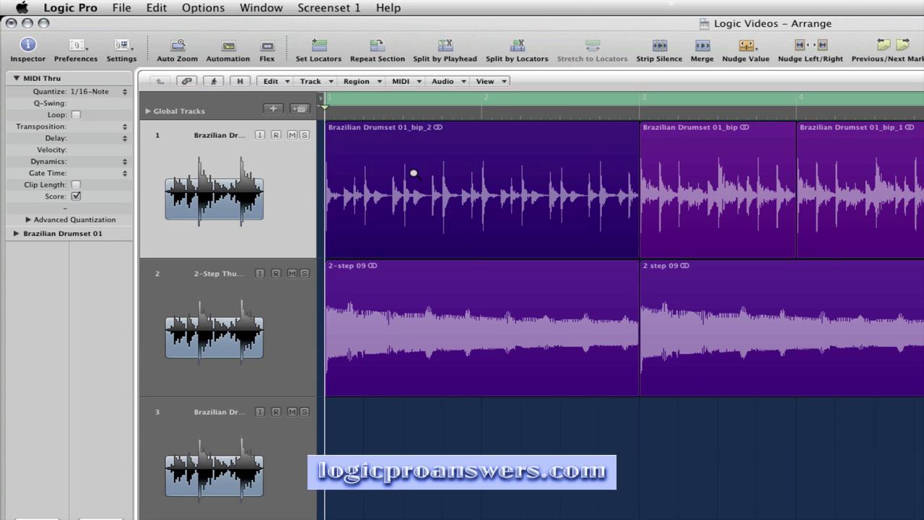
key("Escape")
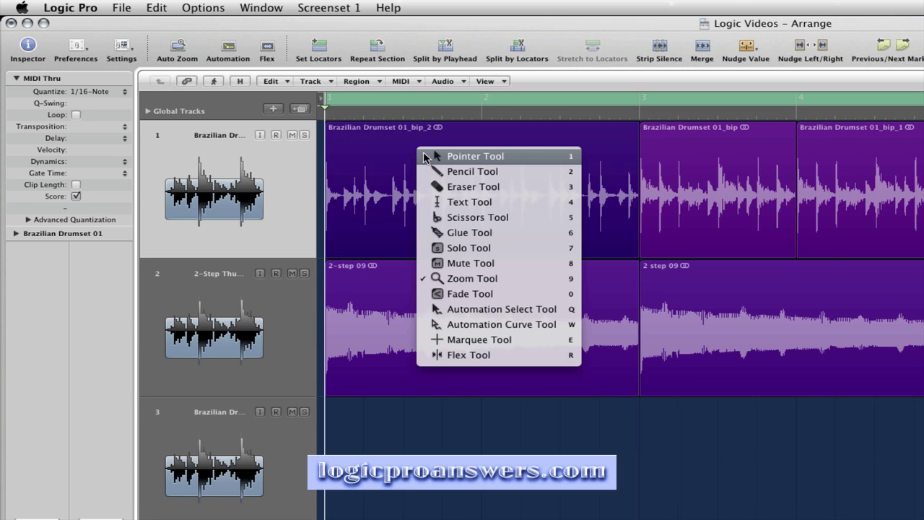
left_click(483, 158)
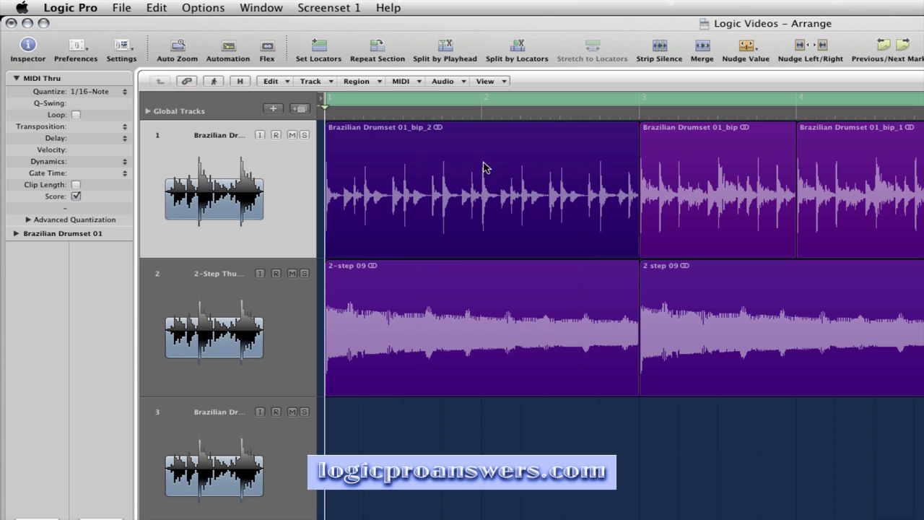
Split the Brazilian Drumset regions on track 1 at every beat into one-beat slices
left_click(366, 201)
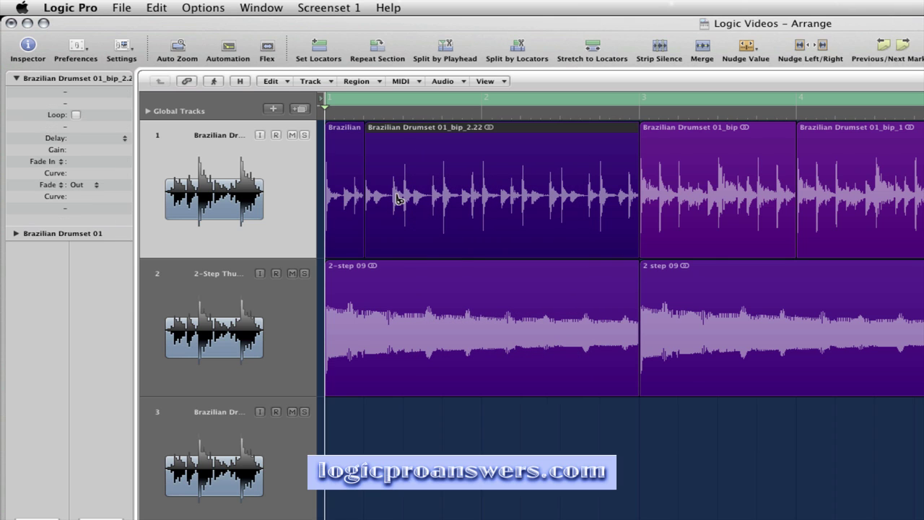
left_click(403, 200)
left_click(442, 196)
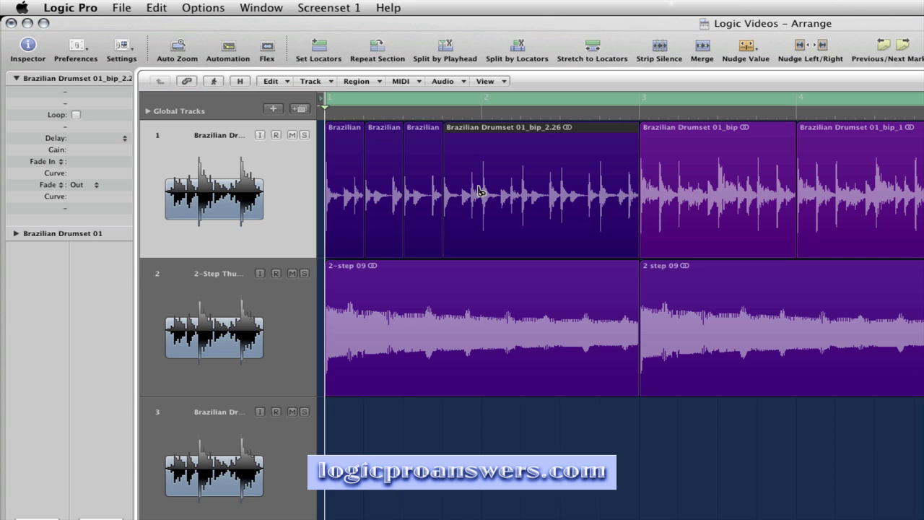
left_click(482, 194)
left_click(523, 193)
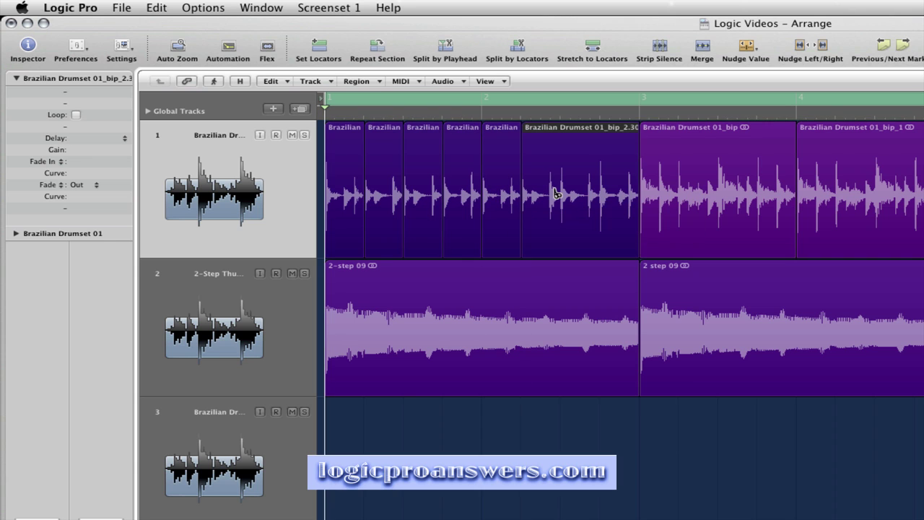
left_click(562, 193)
left_click(609, 194)
left_click(679, 192)
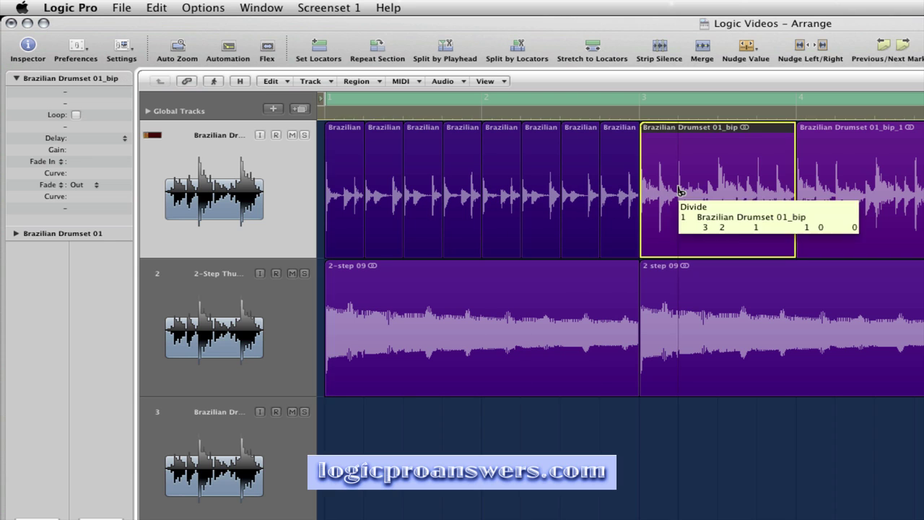
left_click(719, 187)
left_click(757, 188)
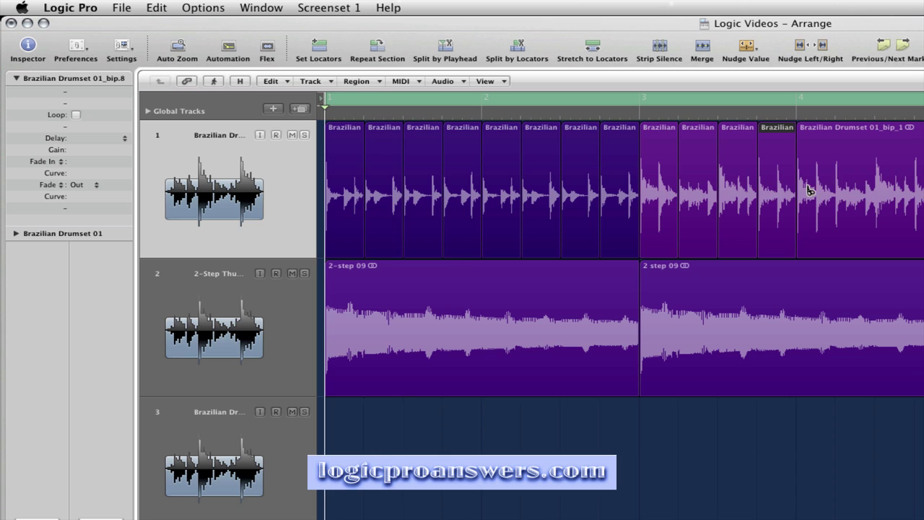
left_click(835, 189)
left_click(875, 194)
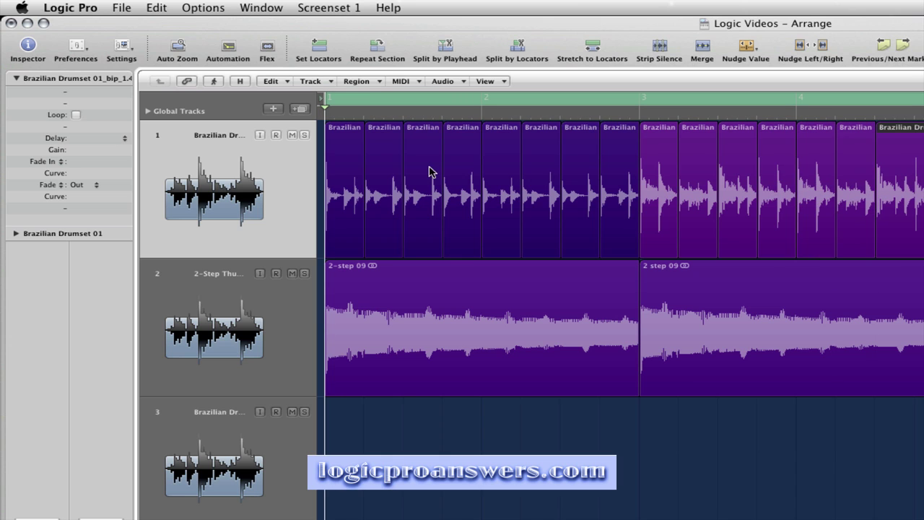
Zoom out with the Zoom tool to see the whole arrangement
key("Escape")
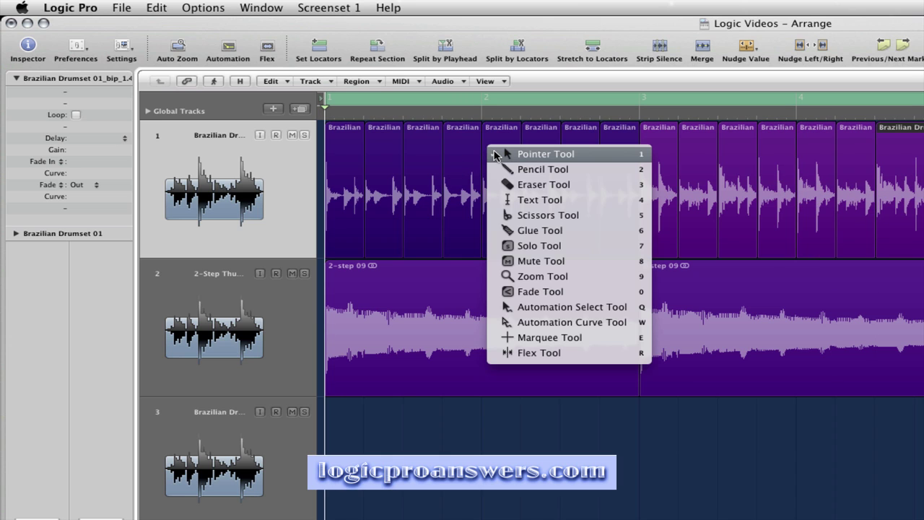
left_click(535, 276)
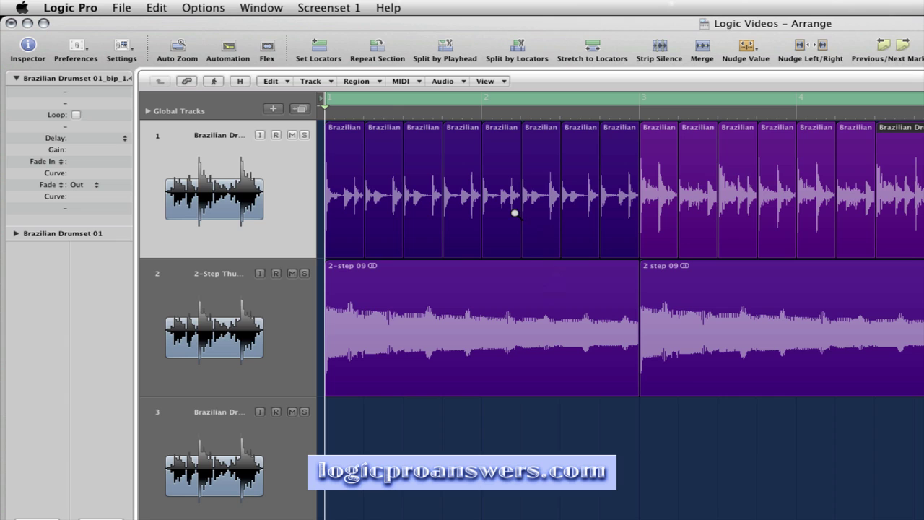
left_click(547, 208)
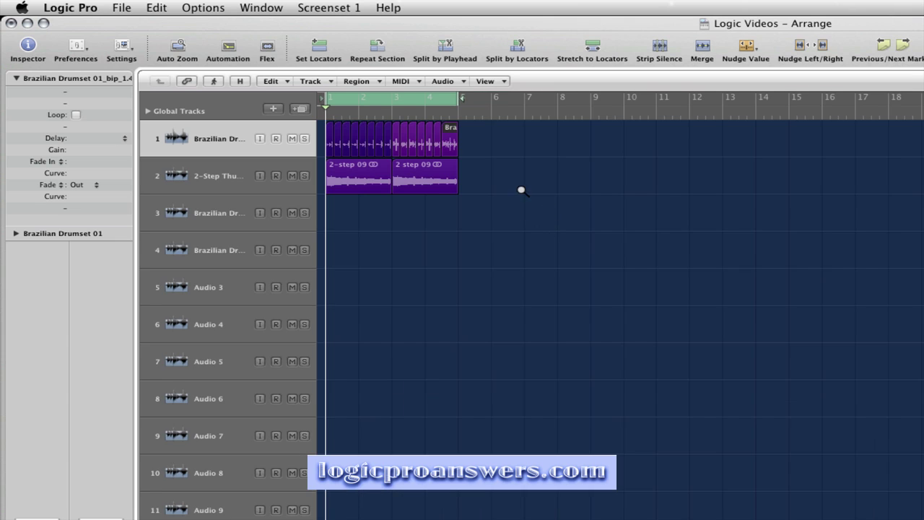
Return to the Pointer tool and undo the one-beat splits on the Brazilian Drumset track
key("Escape")
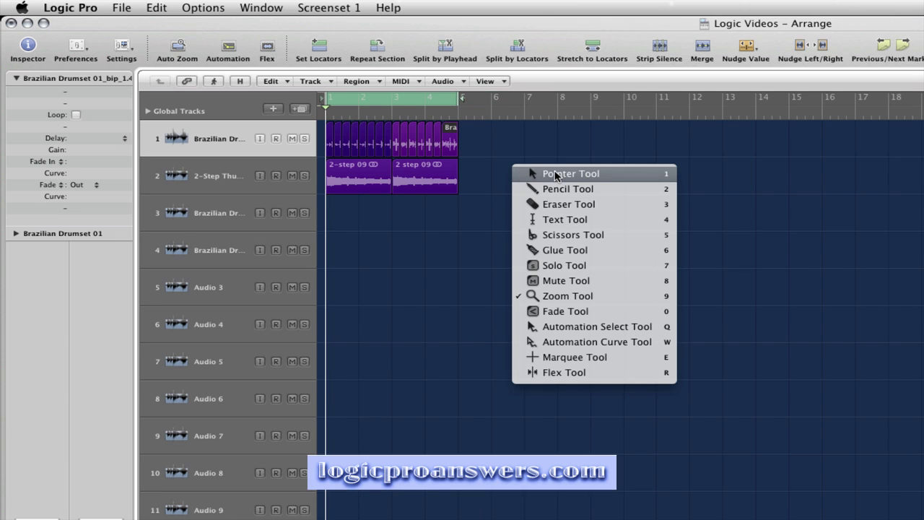
left_click(605, 175)
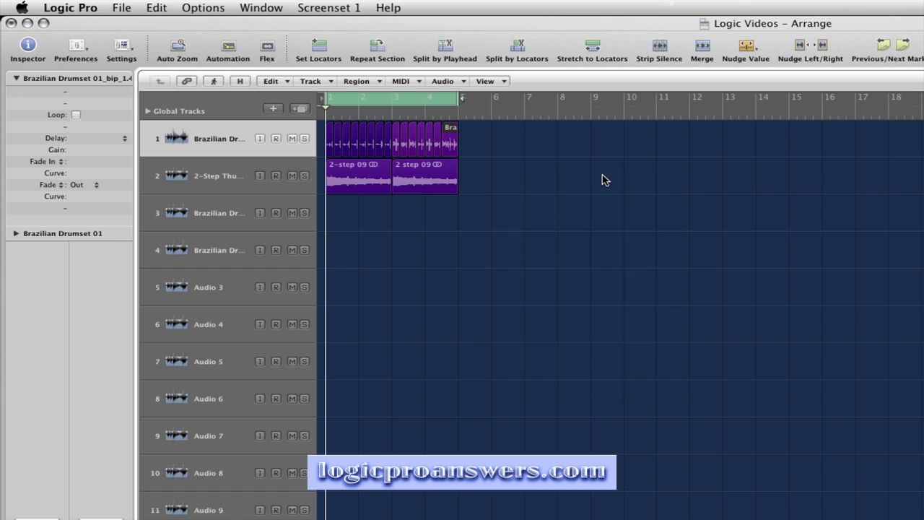
left_click(505, 219)
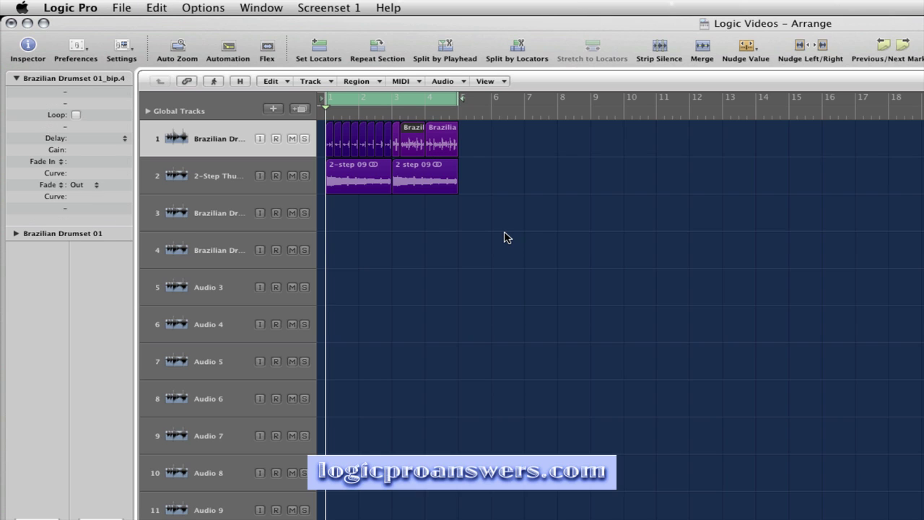
key("=")
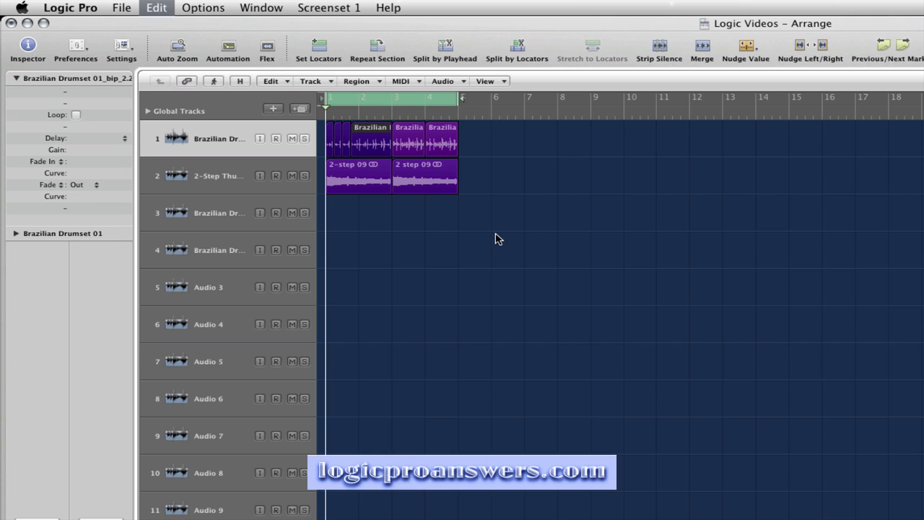
Set General > Editing Right Mouse Button to 'Is Assignable to a Tool' and close Preferences
left_click(92, 52)
left_click(134, 46)
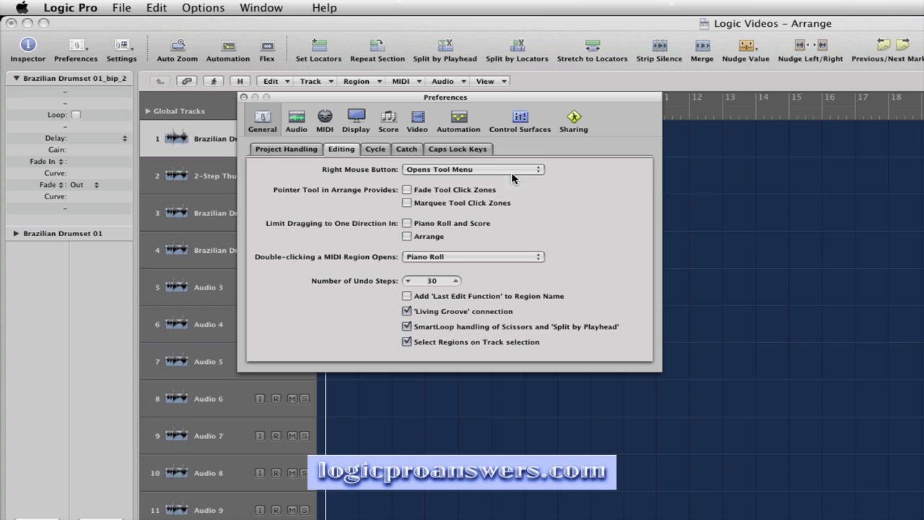
left_click(511, 172)
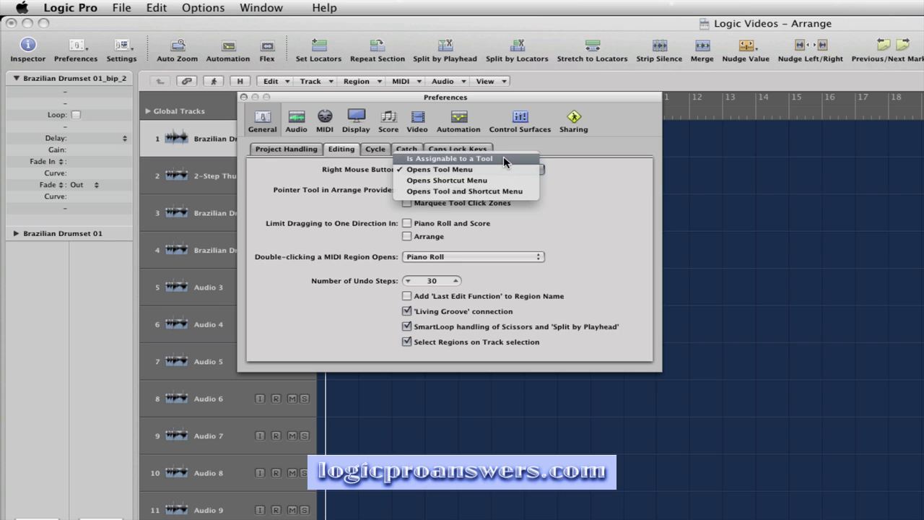
left_click(504, 158)
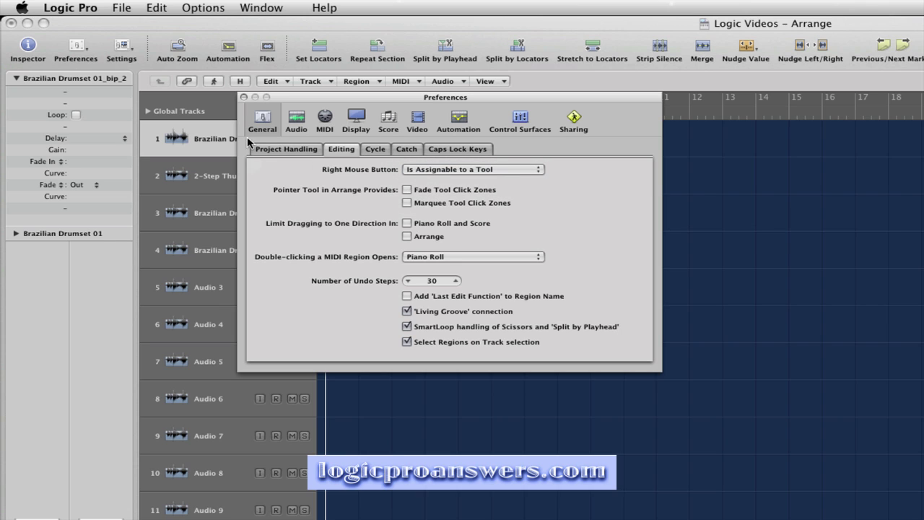
left_click(243, 98)
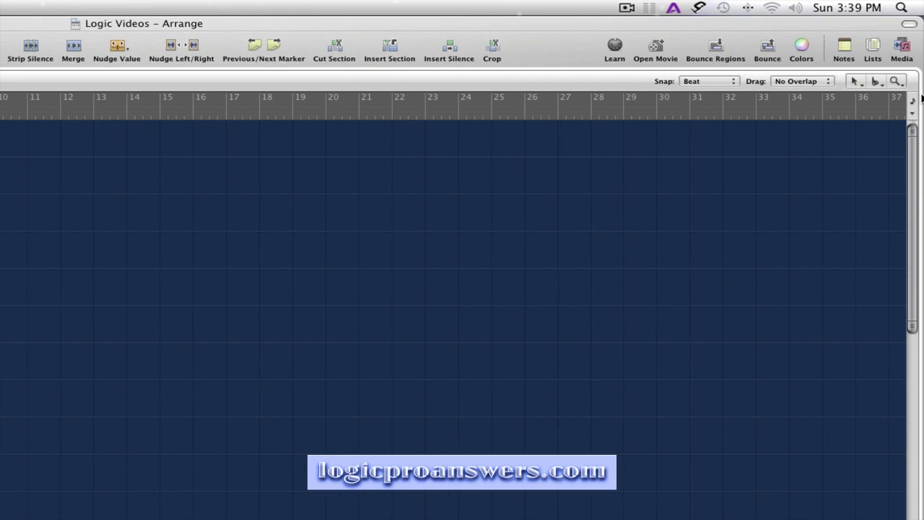
Keep Pointer as the main tool and Zoom as the third tool, and set the secondary tool to Marquee
left_click(857, 82)
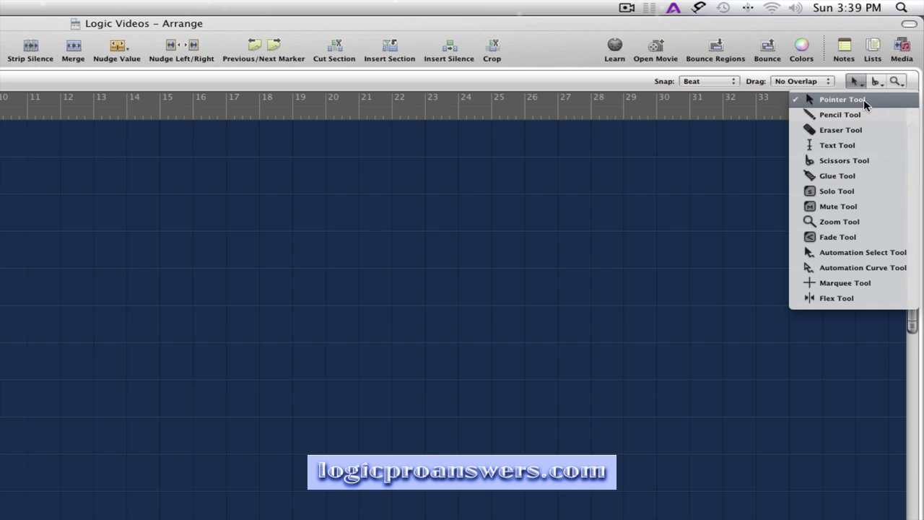
left_click(864, 99)
left_click(897, 83)
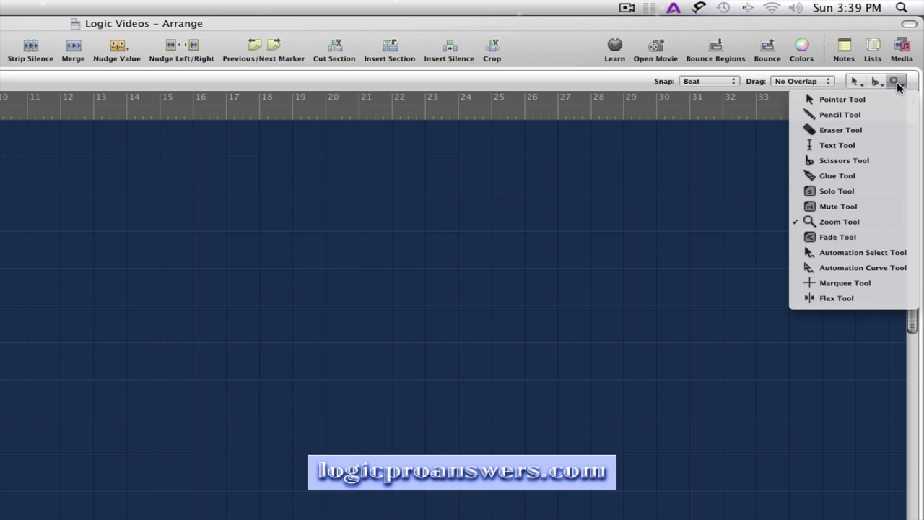
left_click(870, 224)
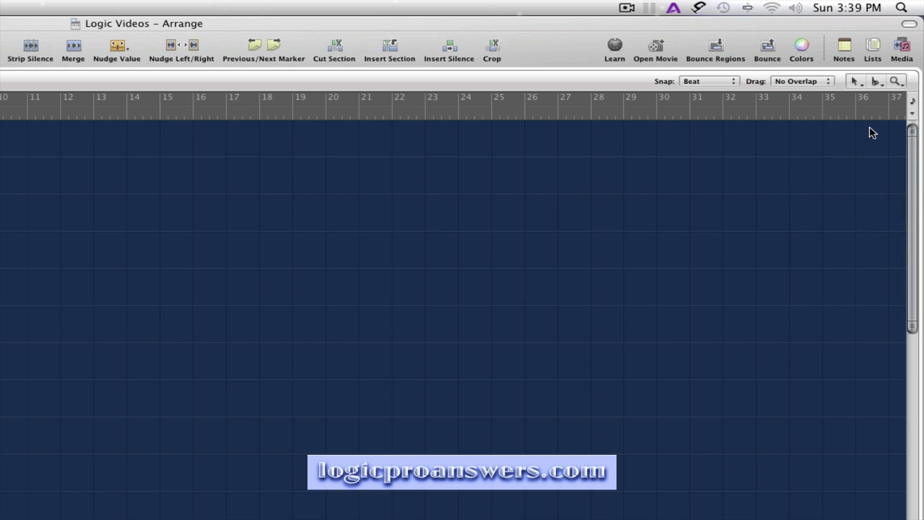
left_click(877, 83)
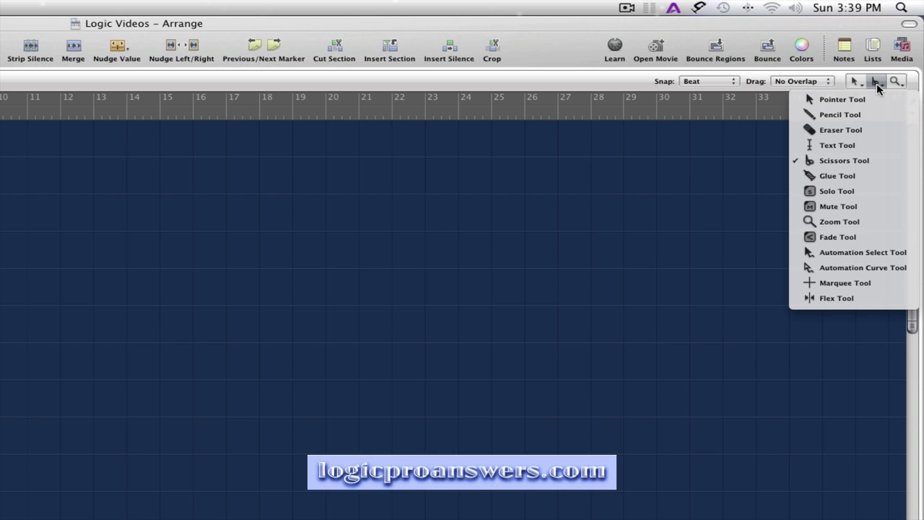
left_click(881, 284)
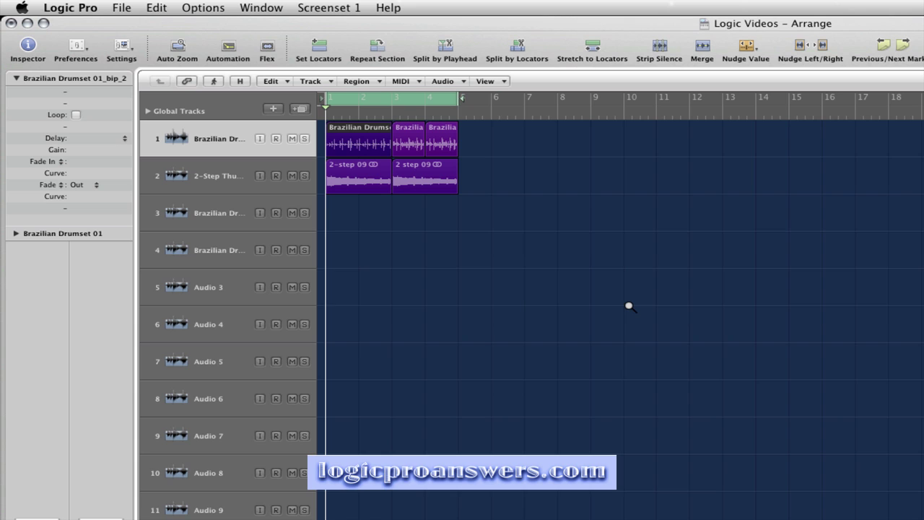
Zoom in on both drum tracks and marquee-split the first beats across tracks 1 and 2
left_click_drag(629, 306, 280, 108)
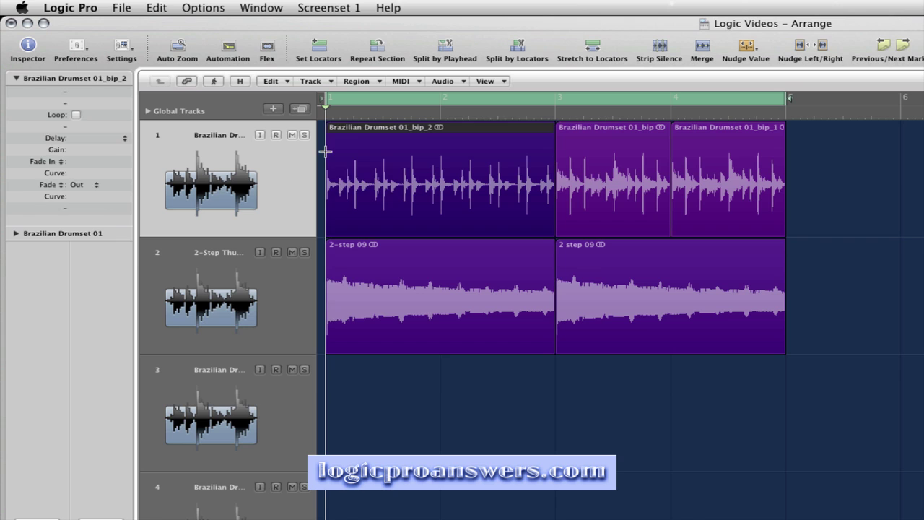
left_click_drag(326, 151, 357, 268)
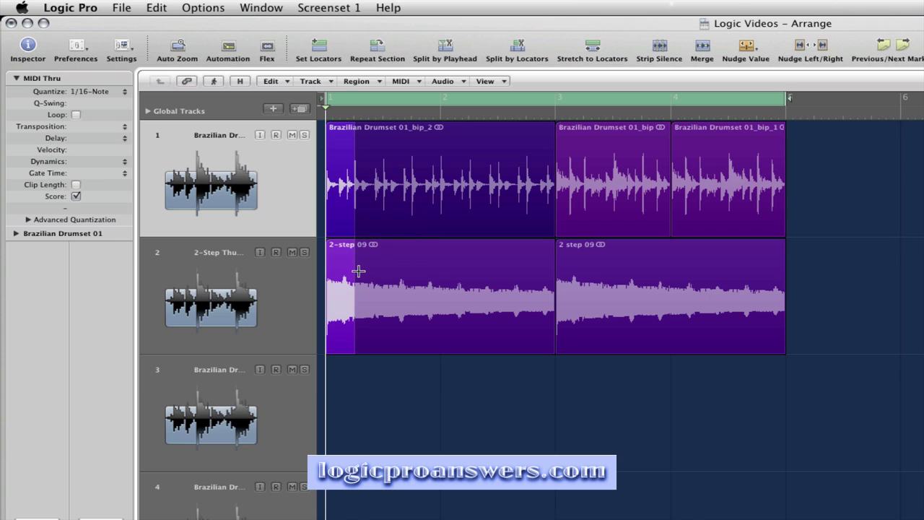
left_click(344, 210)
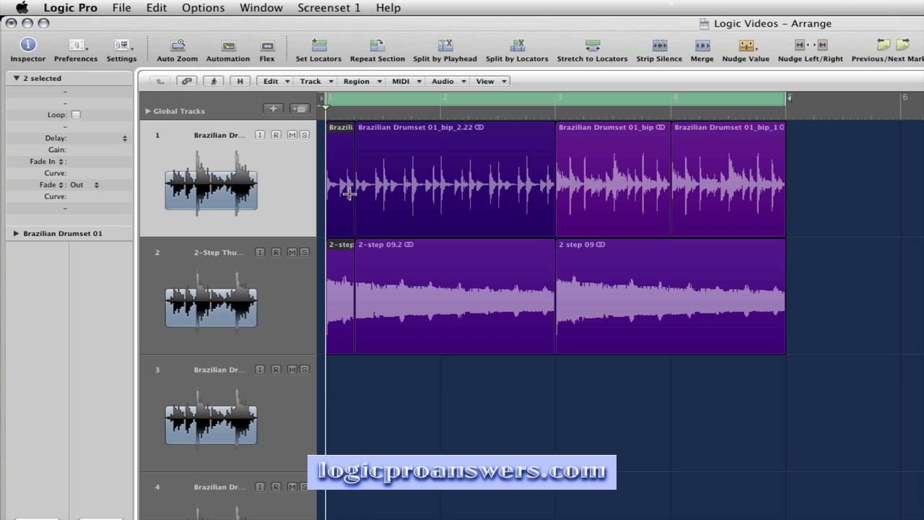
left_click_drag(356, 188, 406, 256)
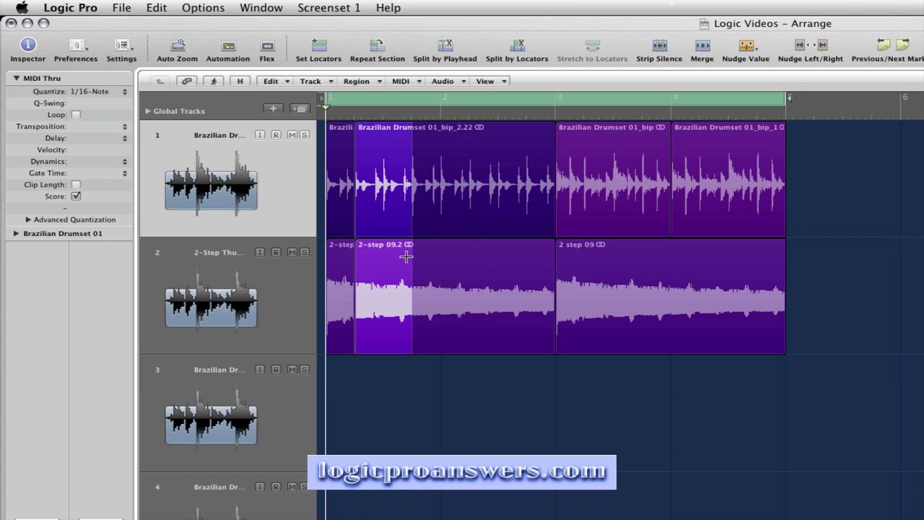
left_click_drag(359, 162, 377, 219)
left_click(372, 190)
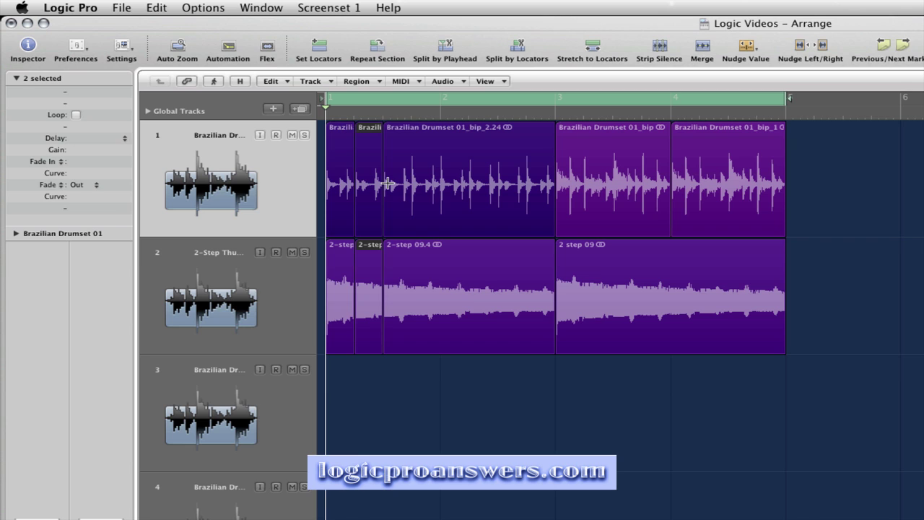
left_click_drag(383, 184, 411, 261)
left_click(396, 212)
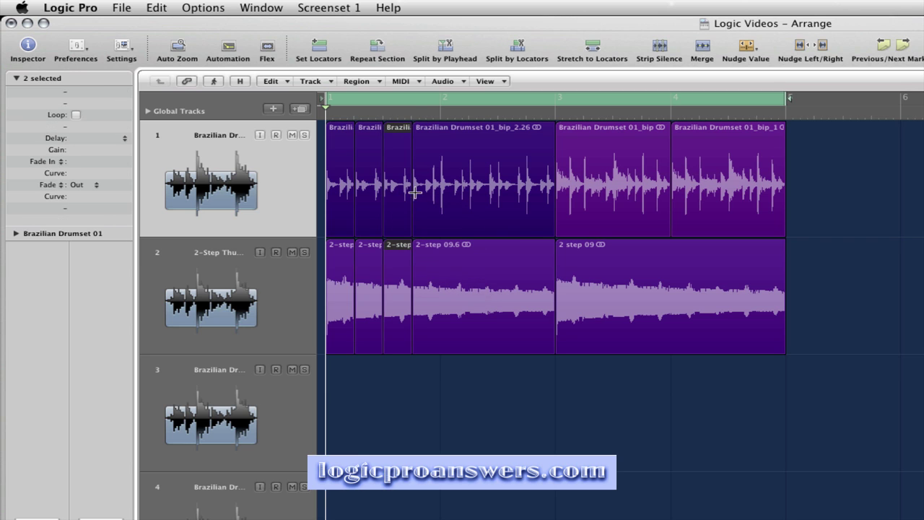
Slice both tracks at each remaining beat of bars 1–2, then zoom out
left_click_drag(412, 189, 441, 272)
left_click(427, 228)
left_click_drag(440, 202, 470, 265)
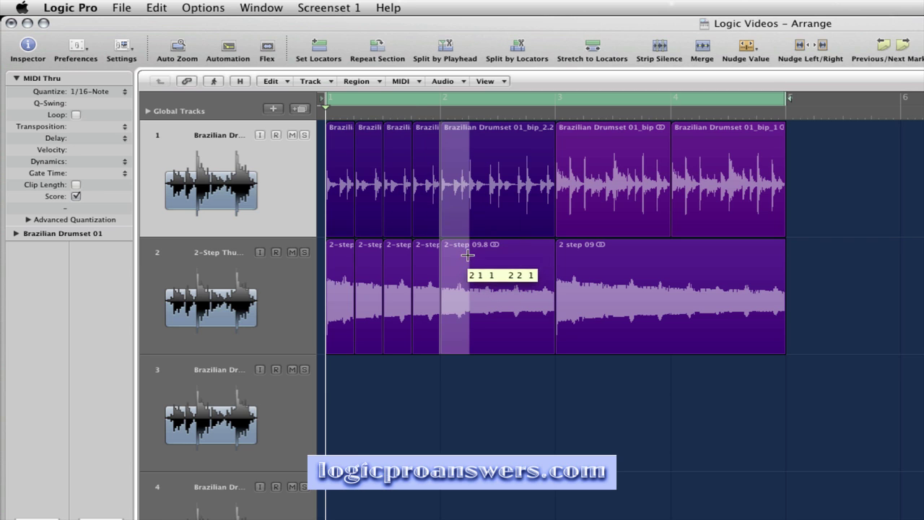
left_click(458, 221)
left_click_drag(476, 209, 526, 267)
left_click(491, 225)
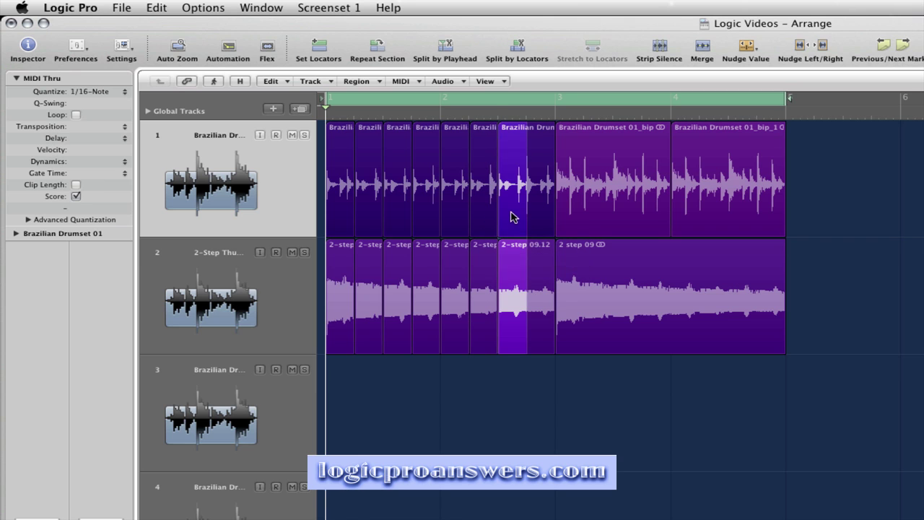
left_click(510, 214)
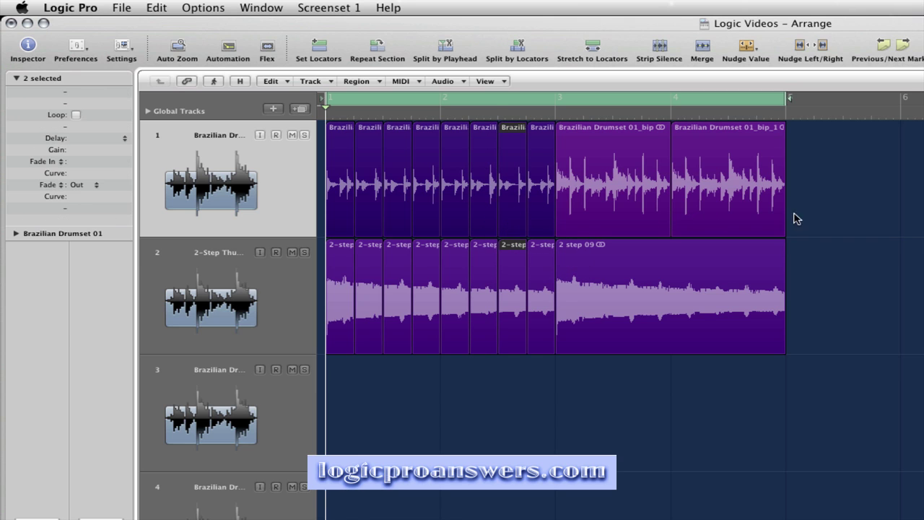
key("z")
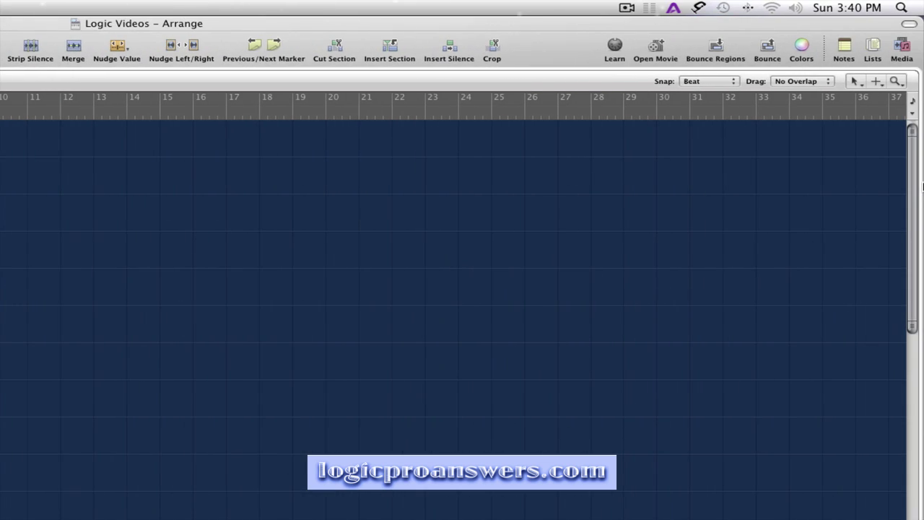
Switch the left-click tool to Scissors and zoom in on drum tracks 1 and 2
left_click(877, 82)
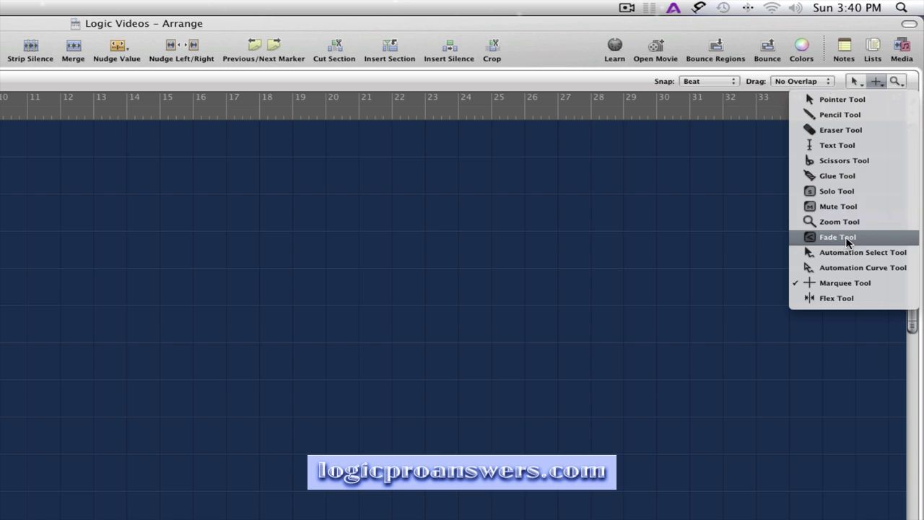
left_click(836, 161)
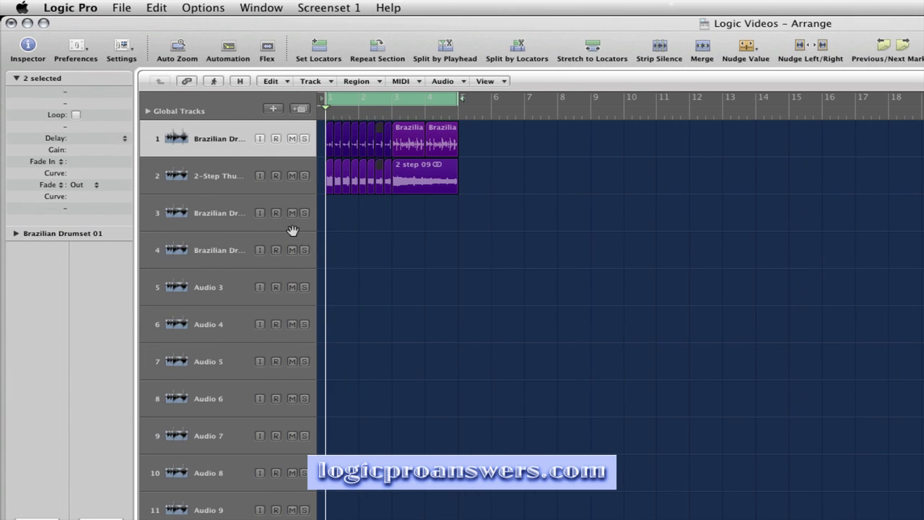
left_click_drag(553, 302, 310, 115)
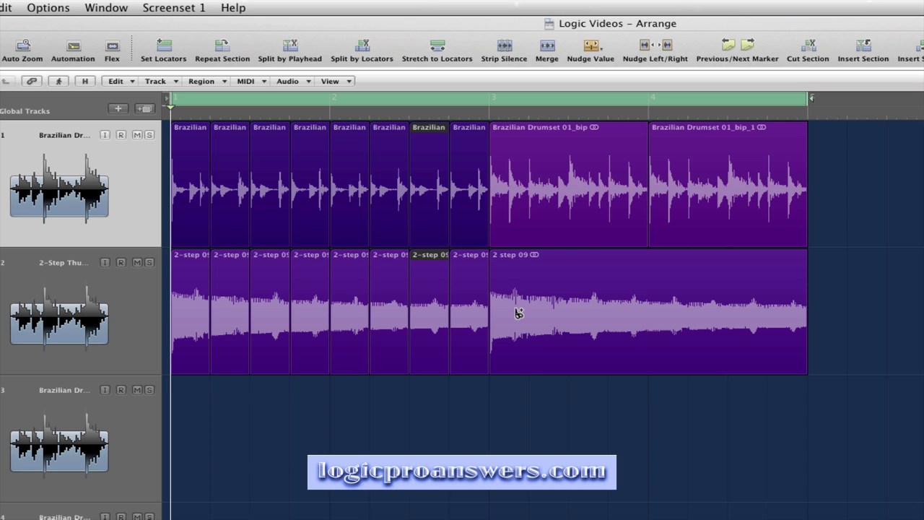
Divide the 2 step 09, Brazilian Drumset 01_bip and 01_bip_1 regions into beat slices, then zoom out
left_click(519, 312, "alt")
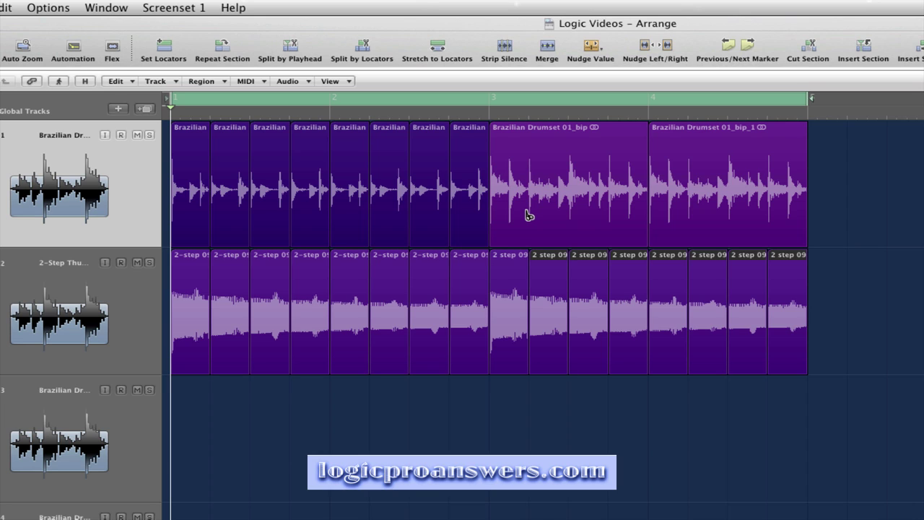
left_click(529, 214, "alt")
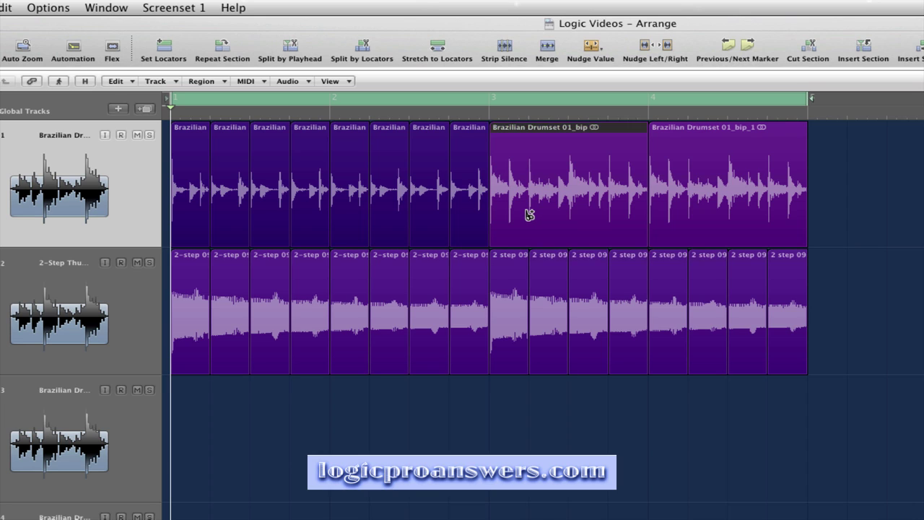
left_click(688, 200, "alt")
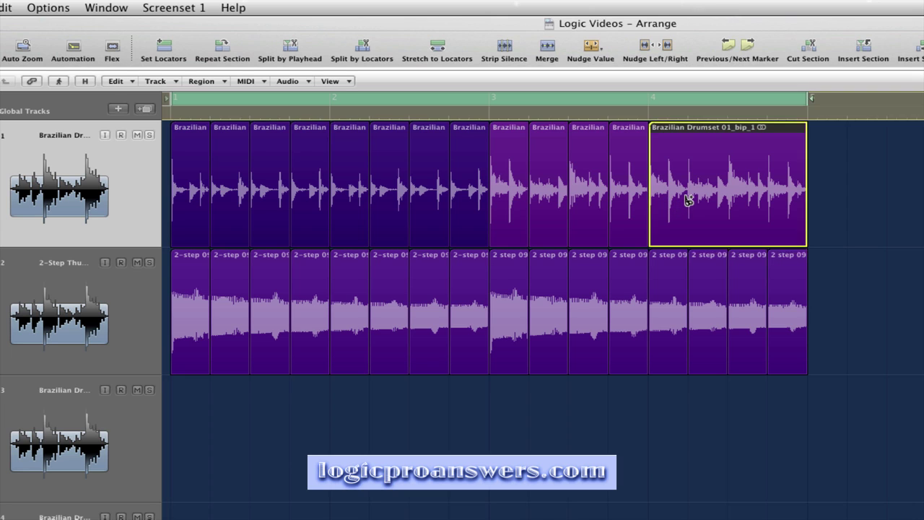
key("z")
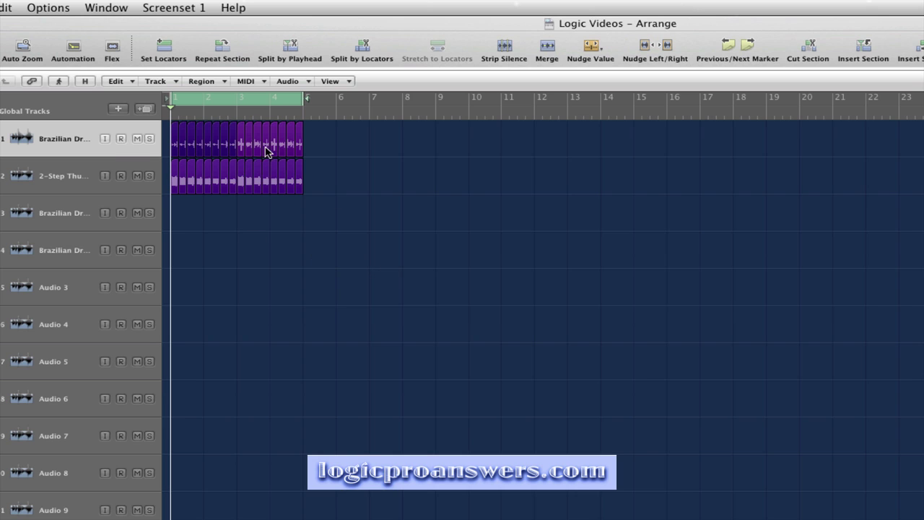
Rearrange the track 1 Brazilian drum beat slices into a new order, parking slices past bar 5 and filling every gap in bars 1–4
left_click_drag(351, 276, 170, 112)
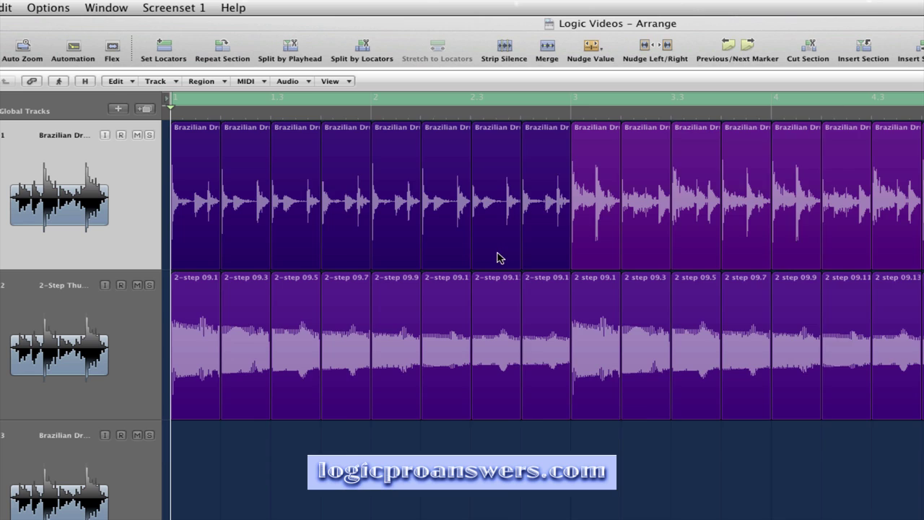
key("ctrl+Left")
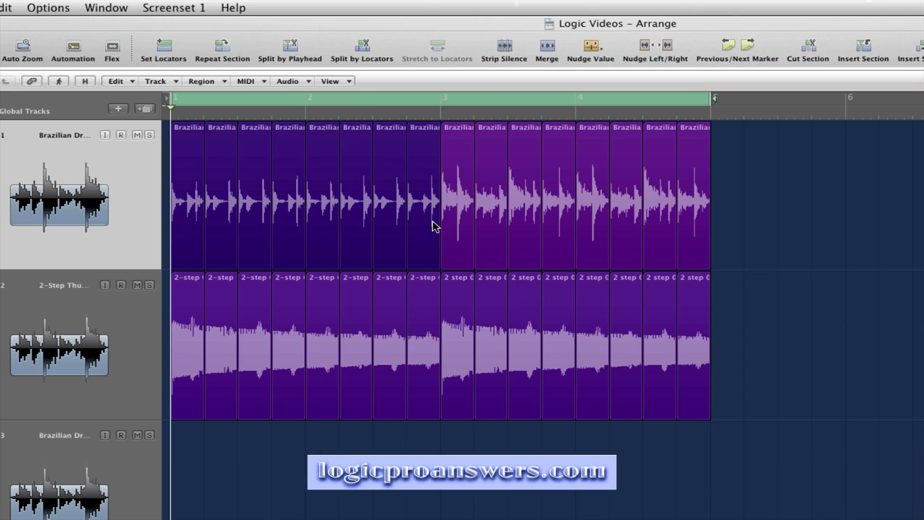
left_click_drag(386, 210, 791, 211)
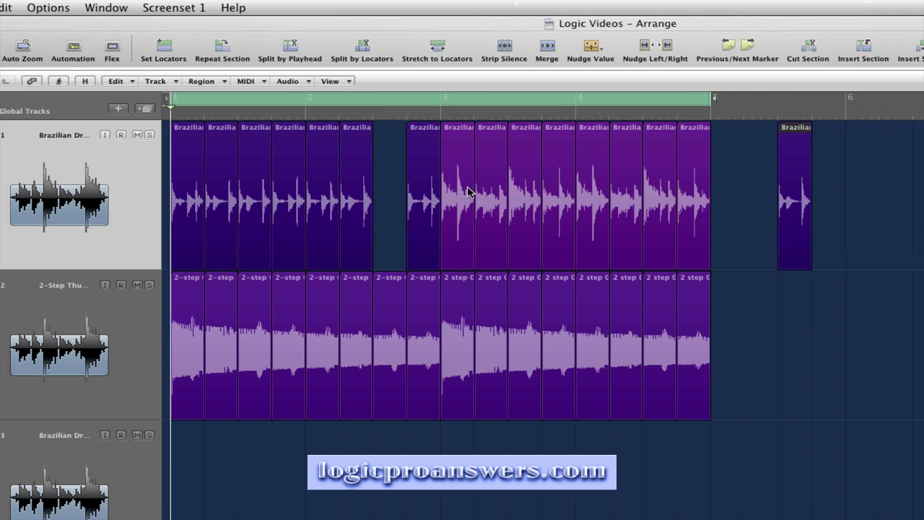
left_click_drag(487, 193, 386, 195)
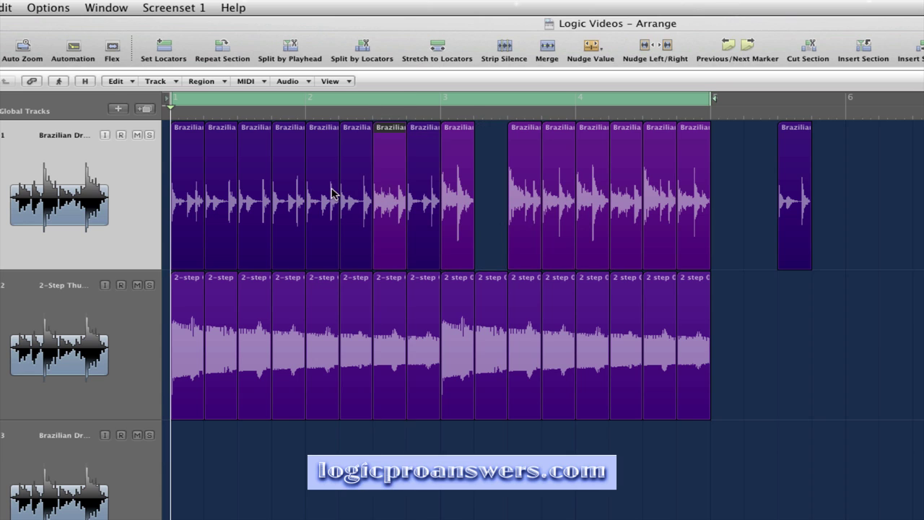
left_click_drag(447, 196, 320, 197)
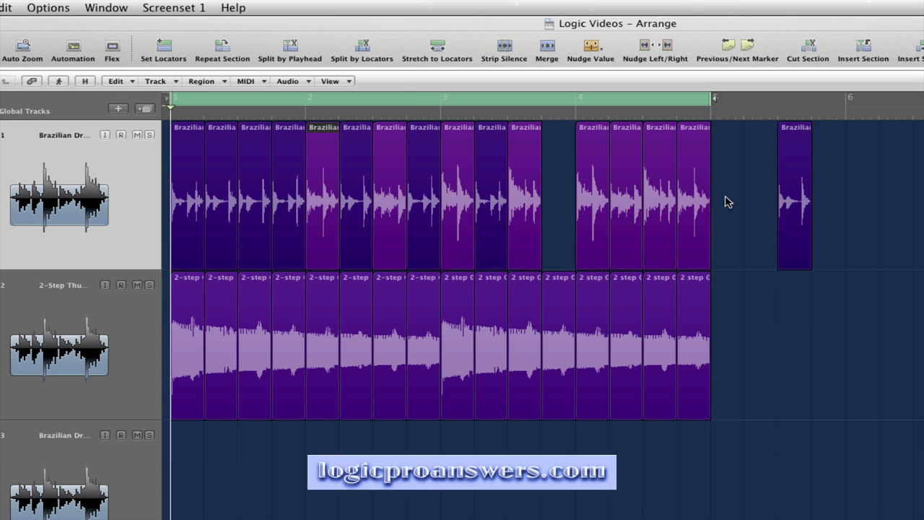
left_click_drag(782, 201, 561, 208)
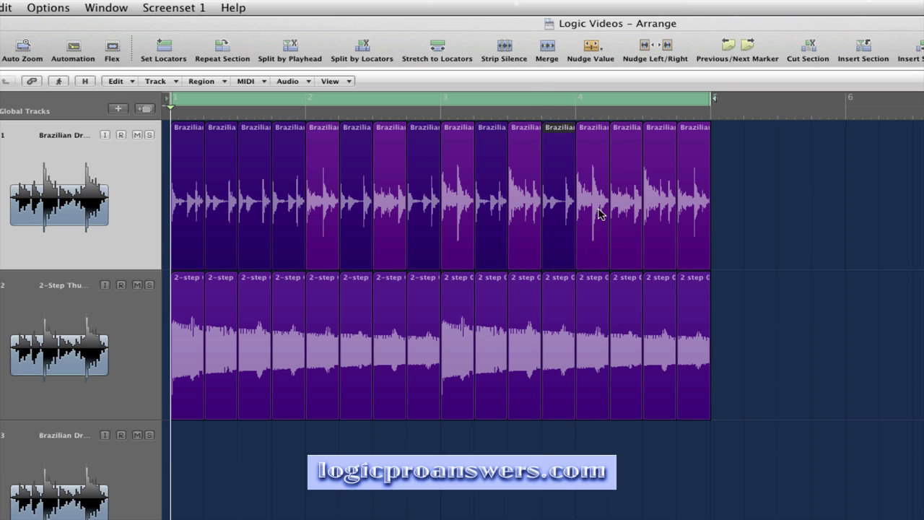
left_click_drag(628, 212, 764, 212)
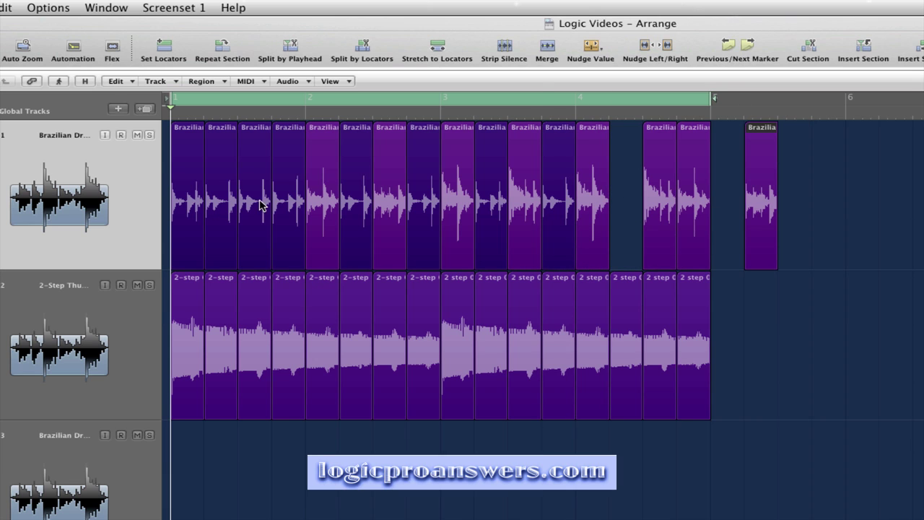
left_click_drag(272, 206, 644, 212)
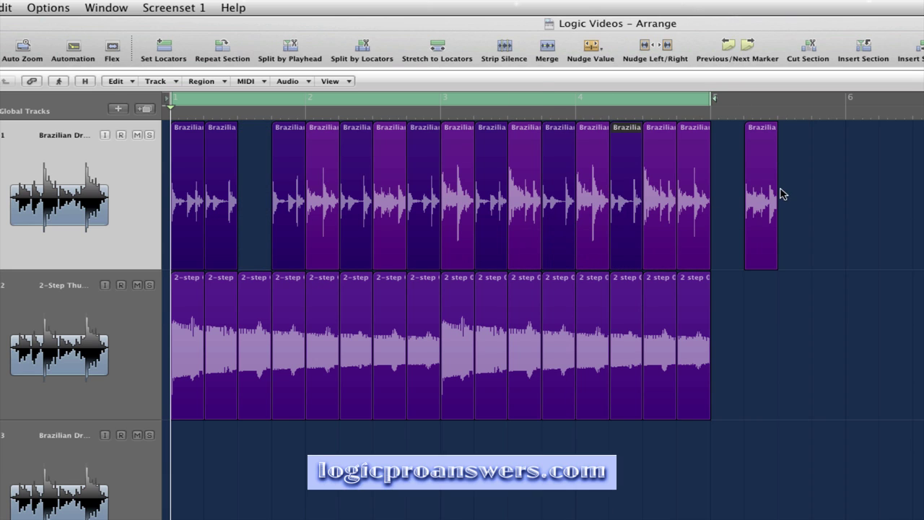
left_click_drag(769, 187, 269, 201)
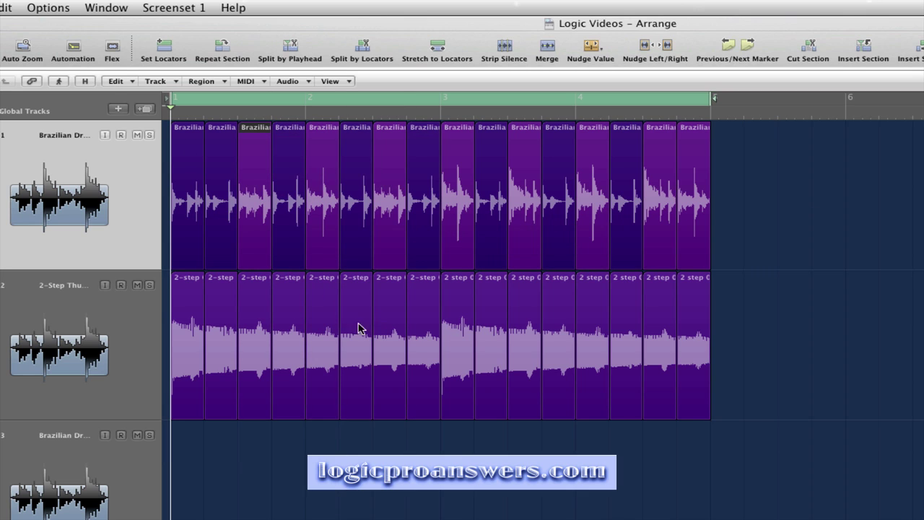
Play the reshuffled drum pattern, then zoom out to show all tracks
key("space")
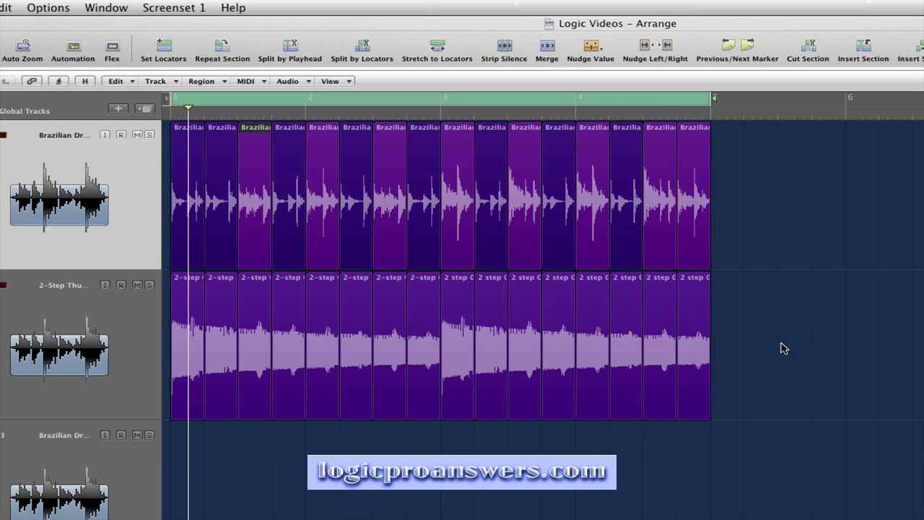
key("z")
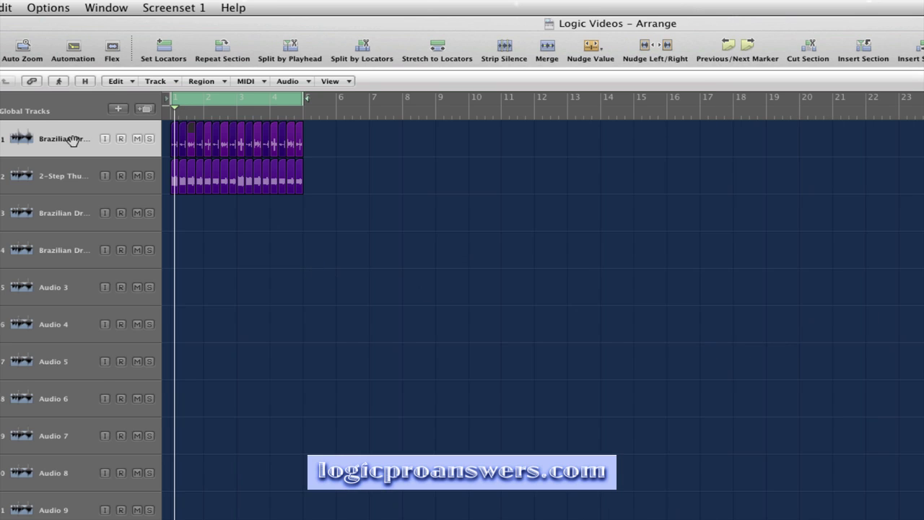